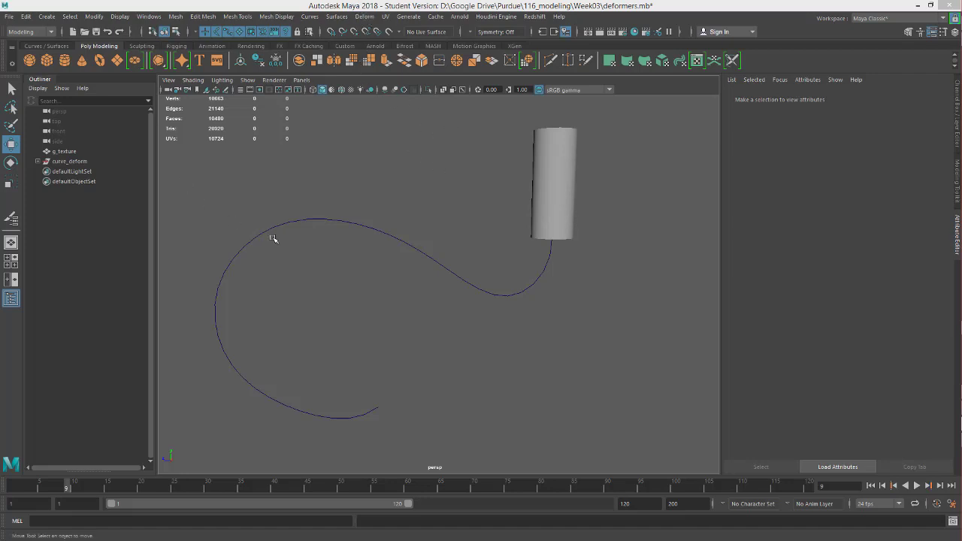
# Select the S-shaped NURBS curve first so it leads the selection before the cylinder
pyautogui.click(314, 219)
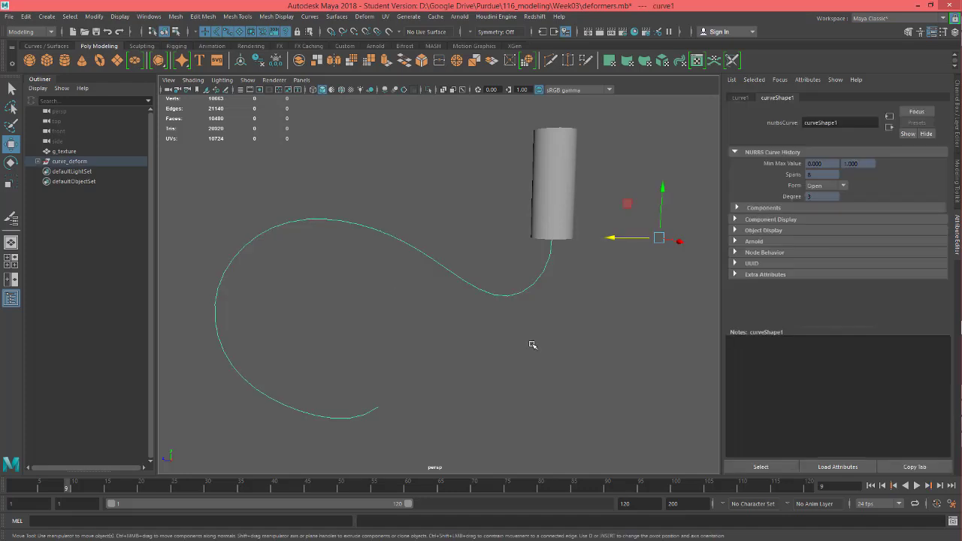
pyautogui.click(562, 169)
pyautogui.click(353, 221)
pyautogui.keyDown('shift'); pyautogui.click(571, 183); pyautogui.keyUp('shift')
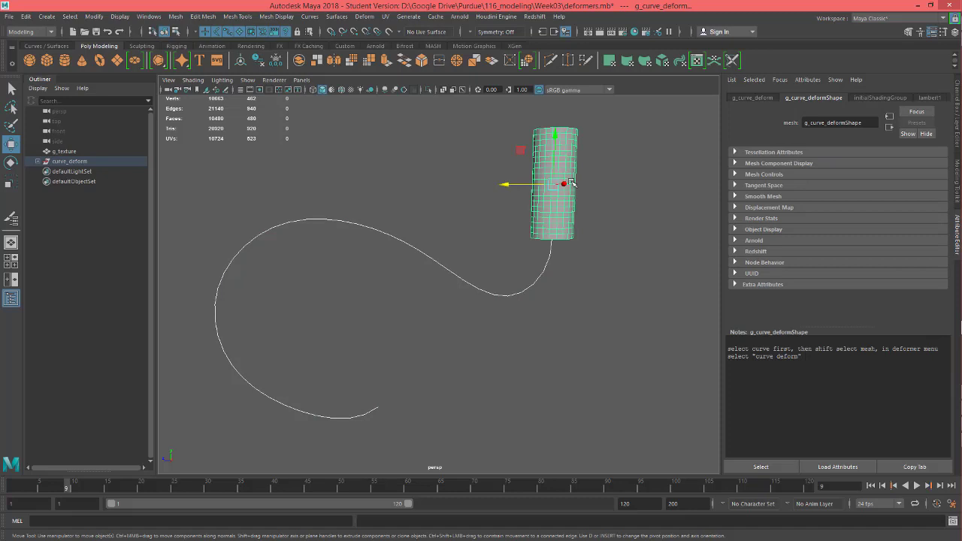
pyautogui.click(583, 319)
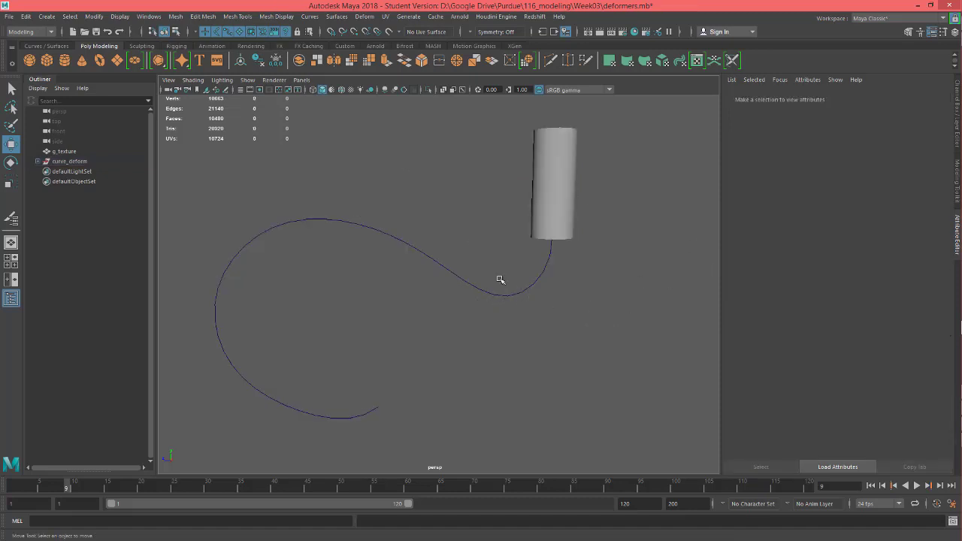
pyautogui.click(354, 225)
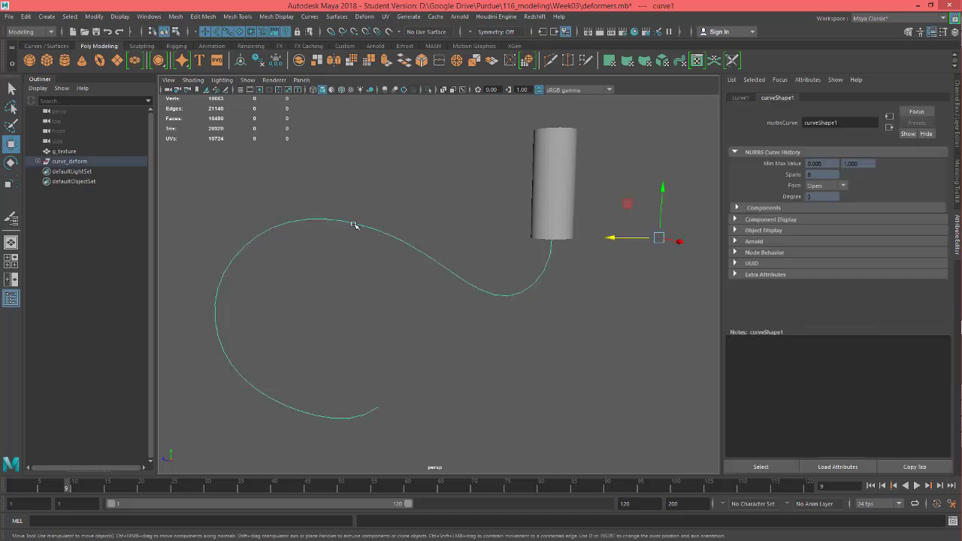
# Add the cylinder to the curve selection, apply Deform > Curve Warp and drag Offset along the curve
pyautogui.keyDown('shift'); pyautogui.click(561, 154); pyautogui.keyUp('shift')
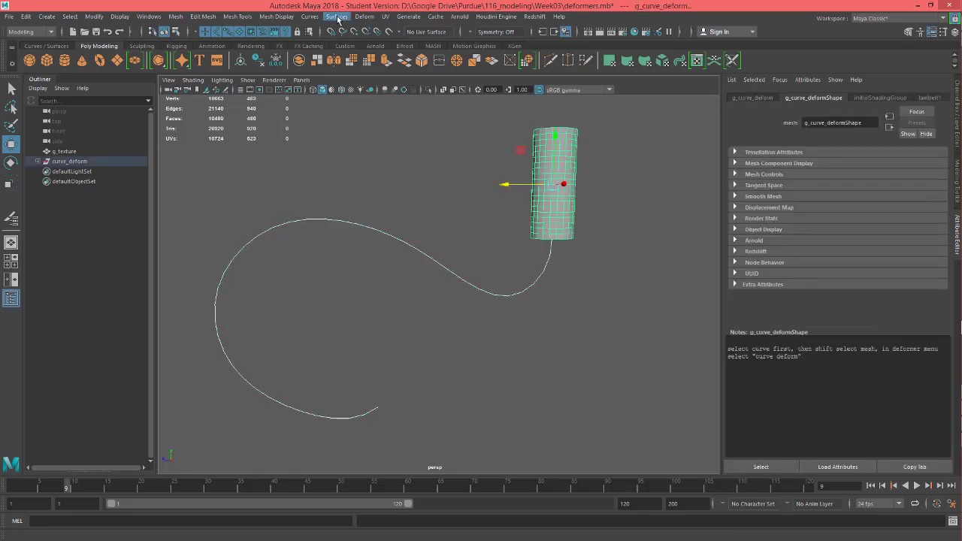
pyautogui.click(364, 17)
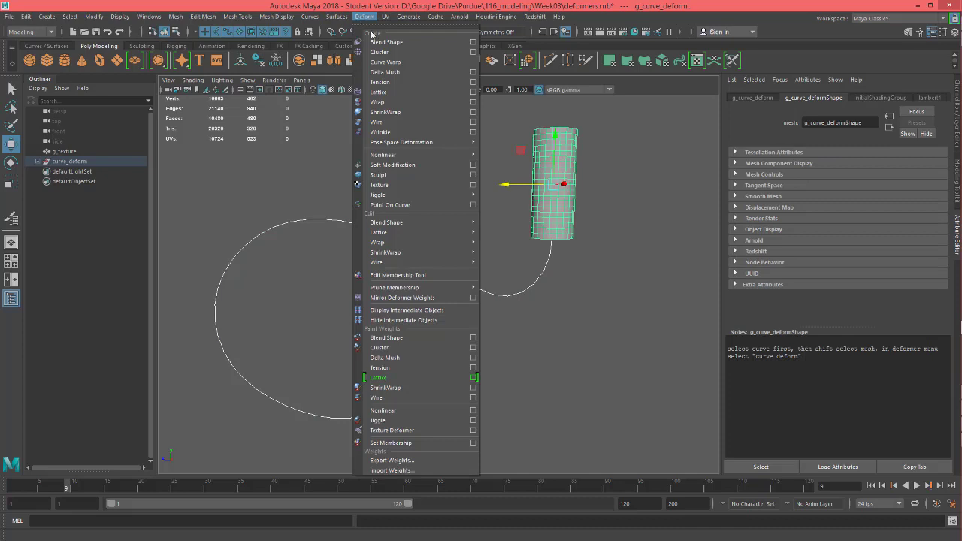
pyautogui.click(400, 62)
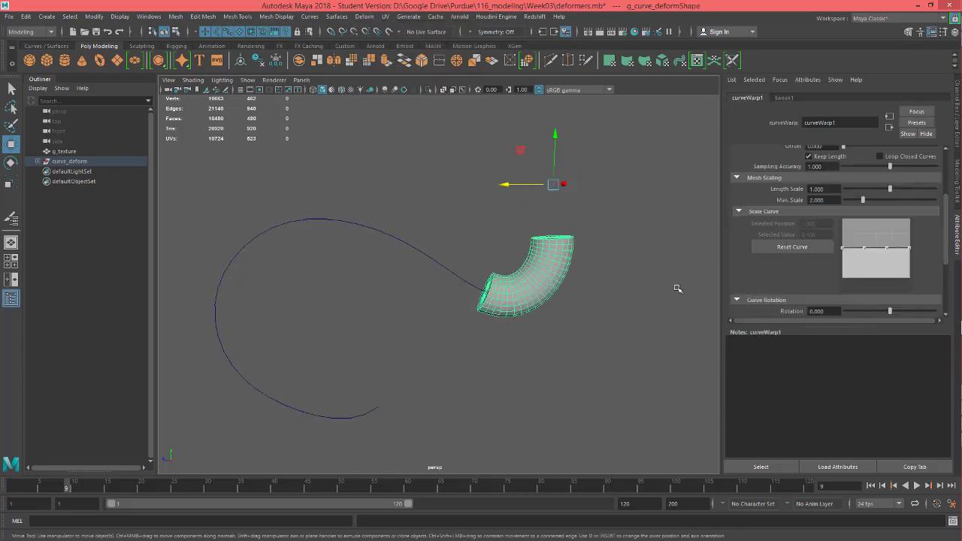
pyautogui.scroll(3, 949, 237)
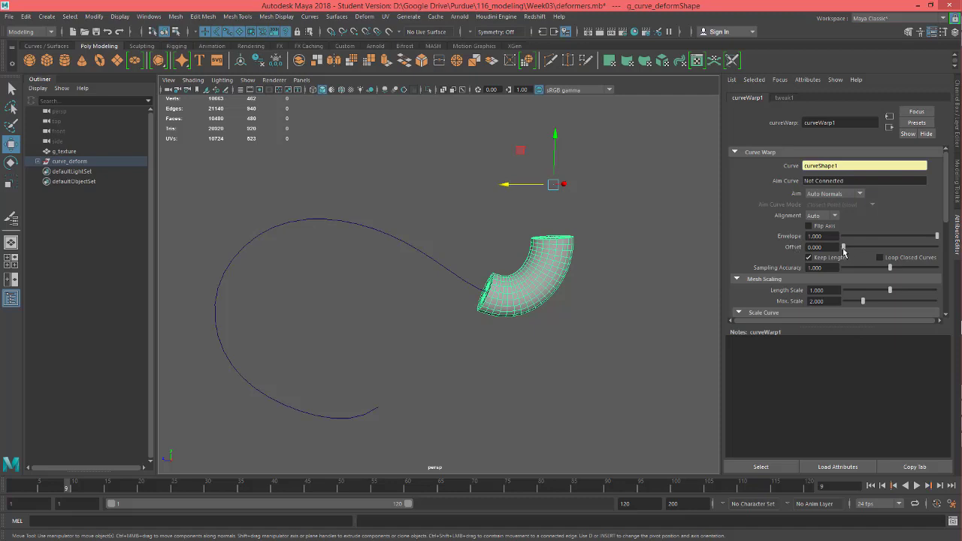
pyautogui.moveTo(844, 249)
pyautogui.mouseDown()
pyautogui.moveTo(920, 255)
pyautogui.moveTo(843, 248)
pyautogui.mouseUp()
# Lower Sampling Accuracy, try Length Scale 3 with a new Offset, then set Length Scale to 1
pyautogui.moveTo(889, 269); pyautogui.dragTo(947, 290)
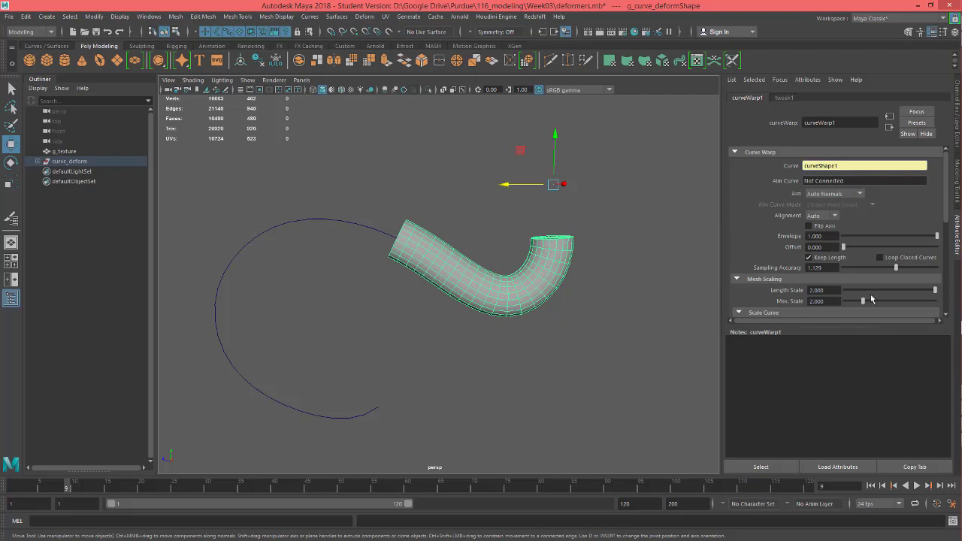
pyautogui.click(807, 291)
pyautogui.write('3')
pyautogui.press('Return')
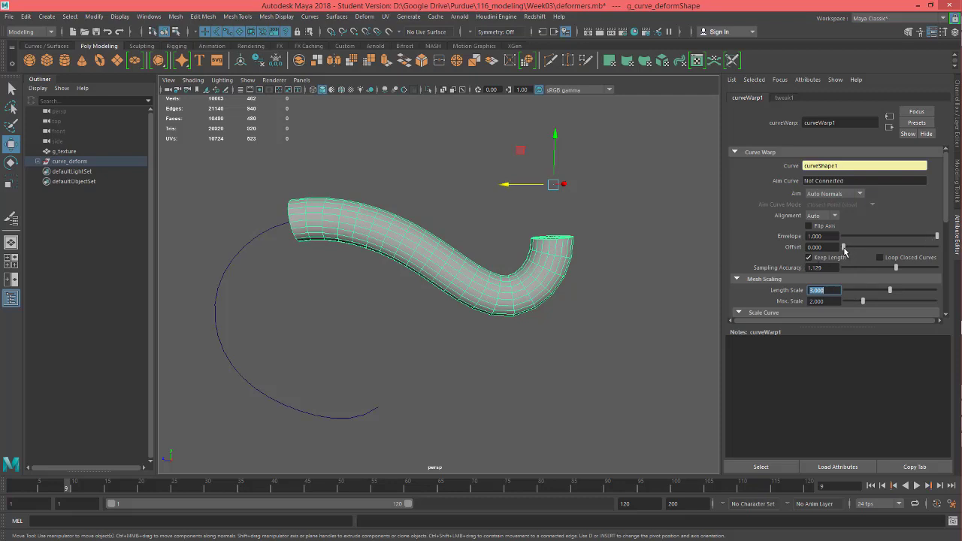
pyautogui.moveTo(844, 247)
pyautogui.mouseDown()
pyautogui.moveTo(883, 249)
pyautogui.moveTo(833, 251)
pyautogui.mouseUp()
pyautogui.write('1')
pyautogui.press('Return')
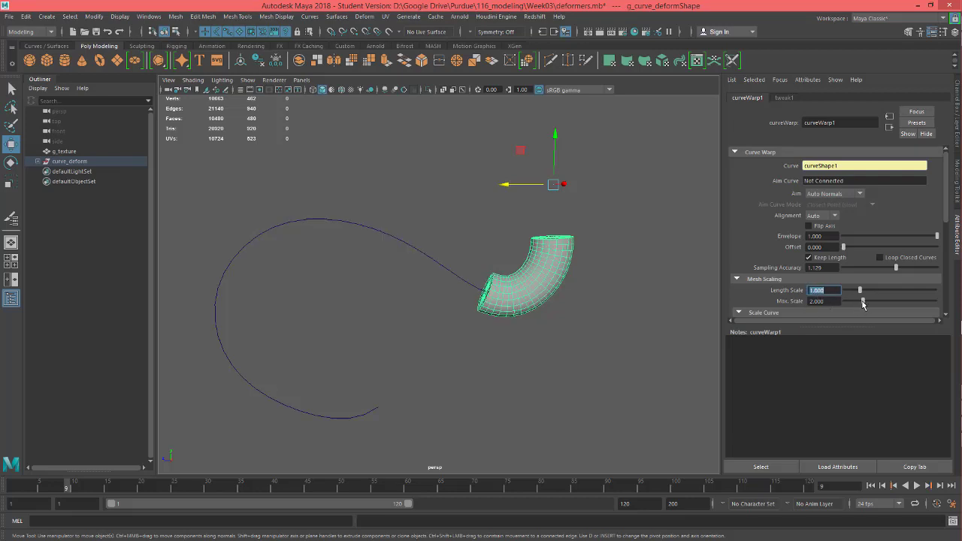
# Try Max. Scale 1 to thin the tube, then set Max. Scale to 2
pyautogui.moveTo(863, 302)
pyautogui.mouseDown()
pyautogui.moveTo(874, 302)
pyautogui.moveTo(859, 306)
pyautogui.mouseUp()
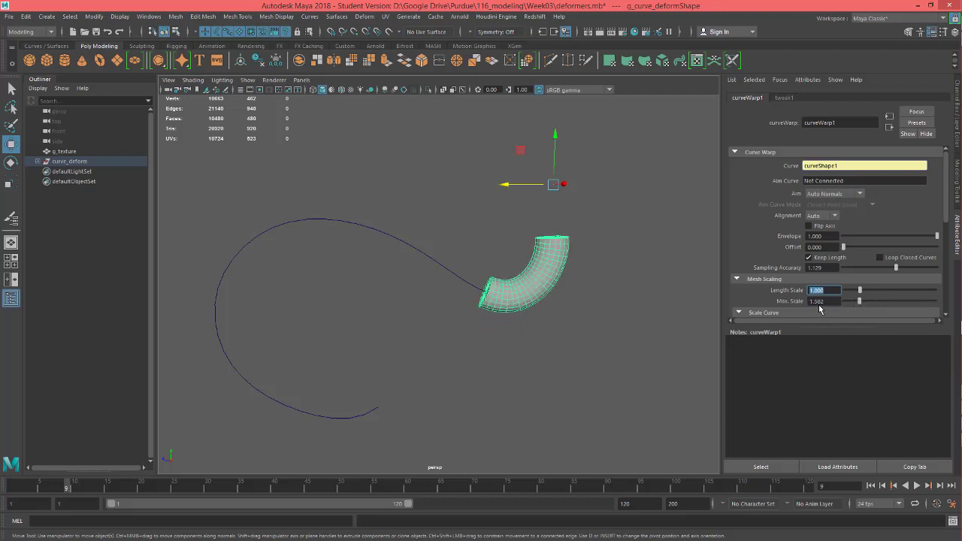
pyautogui.click(820, 301)
pyautogui.doubleClick(828, 301)
pyautogui.write('1')
pyautogui.press('Return')
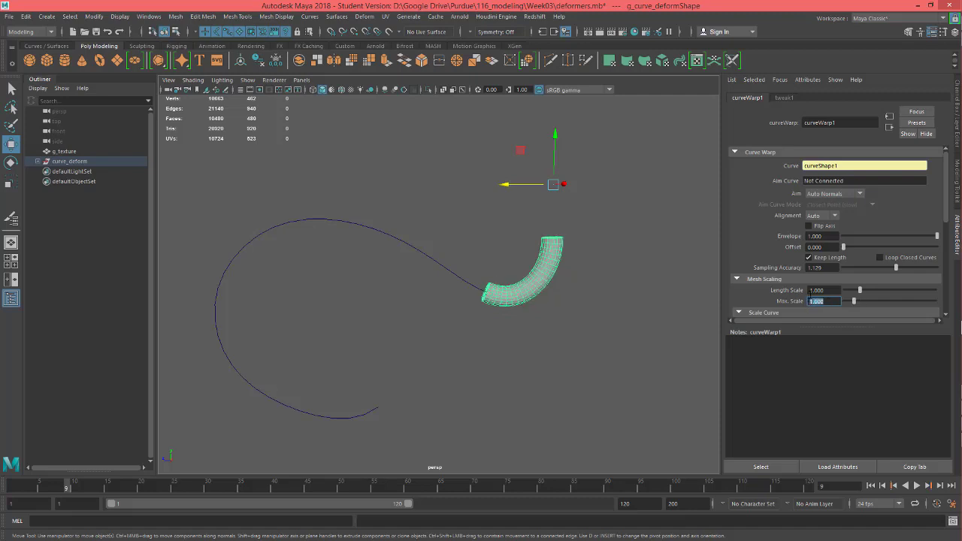
pyautogui.write('2')
pyautogui.press('Return')
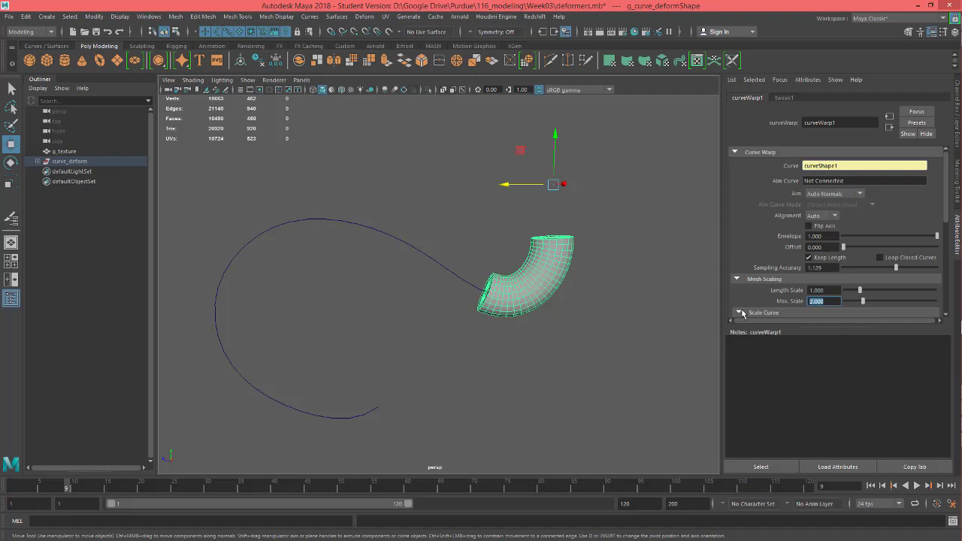
# Collapse Mesh Scaling and set Curve Rotation to Rotation 21.356 and Twist Rotation -15.254
pyautogui.click(738, 281)
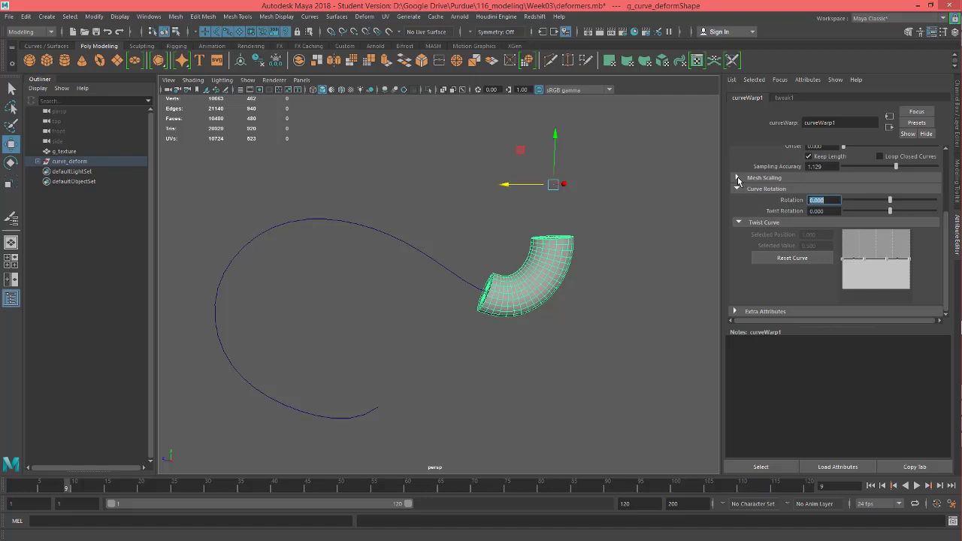
pyautogui.click(737, 178)
pyautogui.click(737, 178)
pyautogui.moveTo(892, 200)
pyautogui.mouseDown()
pyautogui.moveTo(916, 202)
pyautogui.moveTo(888, 202)
pyautogui.mouseUp()
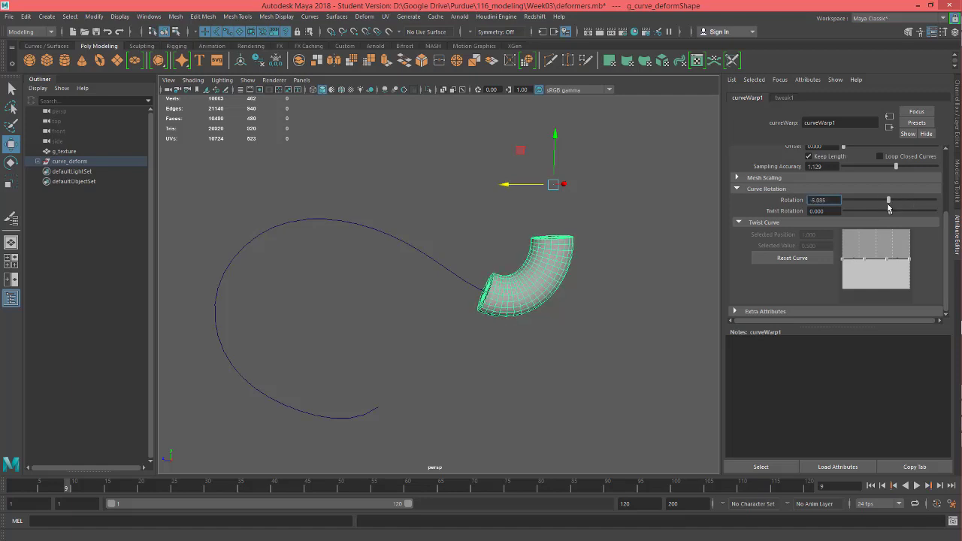
pyautogui.scroll(5, 556, 275)
pyautogui.scroll(-4, 556, 275)
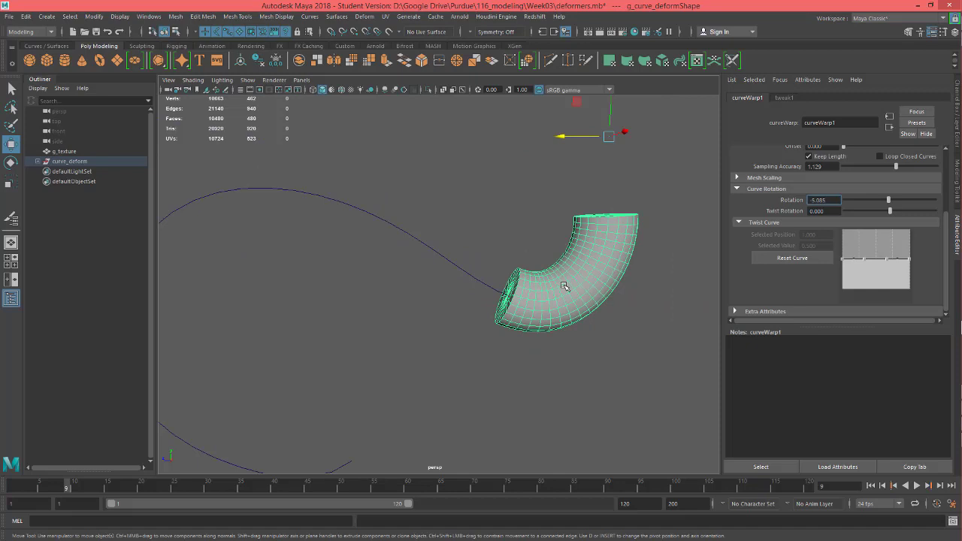
pyautogui.scroll(2, 602, 278)
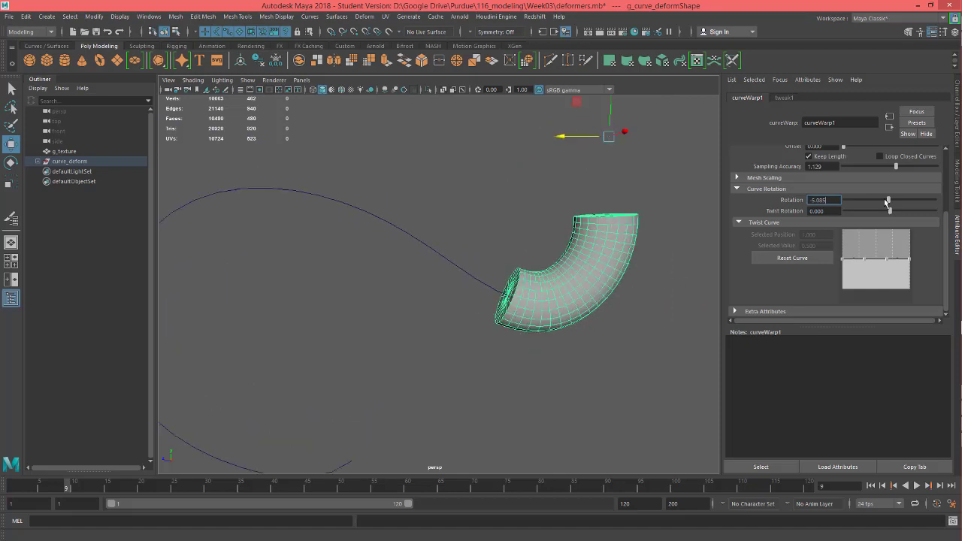
pyautogui.moveTo(891, 202)
pyautogui.mouseDown()
pyautogui.moveTo(908, 203)
pyautogui.moveTo(878, 203)
pyautogui.moveTo(929, 212)
pyautogui.moveTo(855, 222)
pyautogui.moveTo(939, 214)
pyautogui.moveTo(887, 220)
pyautogui.mouseUp()
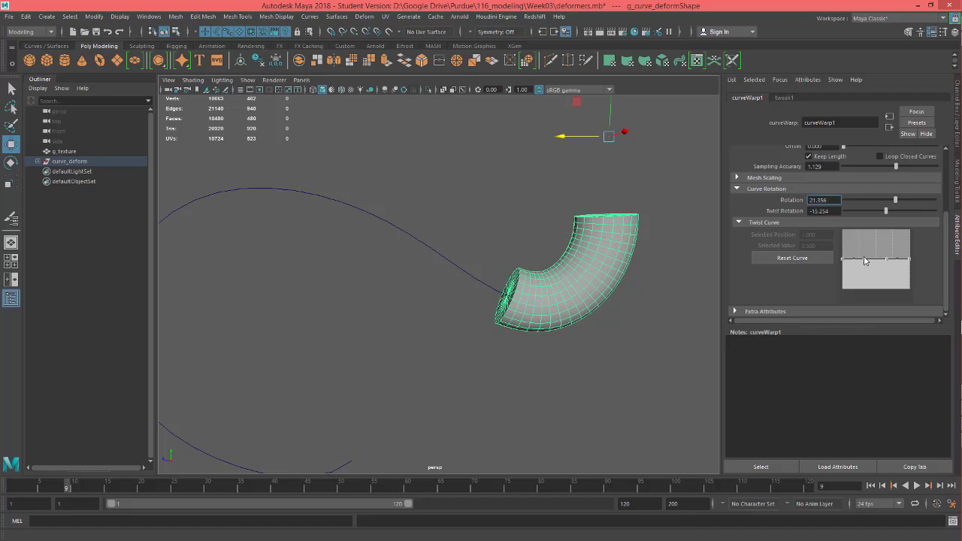
# Reshape the Twist Curve graph and slide the tube along the curve with Offset
pyautogui.moveTo(865, 261); pyautogui.dragTo(881, 249)
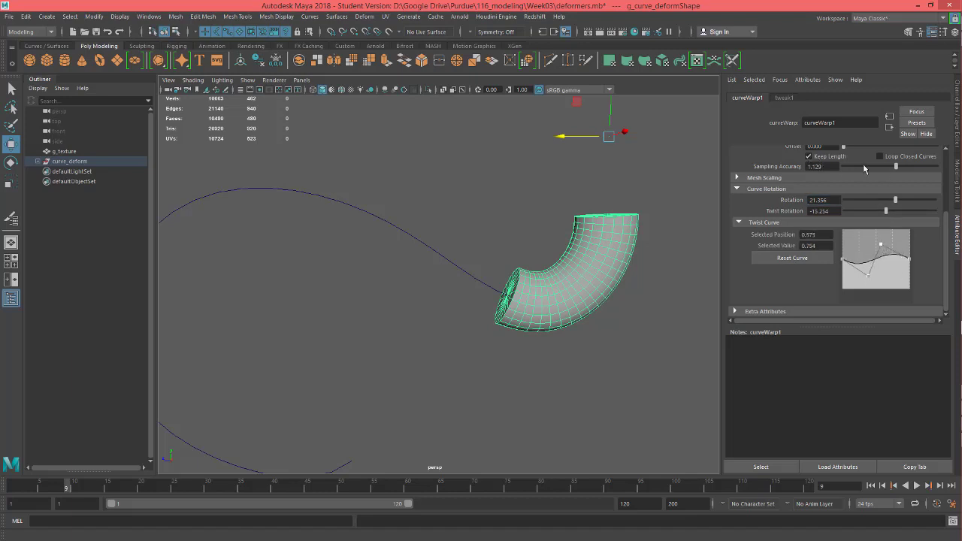
pyautogui.scroll(2, 882, 171)
pyautogui.scroll(-2, 880, 188)
pyautogui.scroll(1, 846, 178)
pyautogui.moveTo(845, 177)
pyautogui.mouseDown()
pyautogui.moveTo(883, 177)
pyautogui.moveTo(841, 185)
pyautogui.mouseUp()
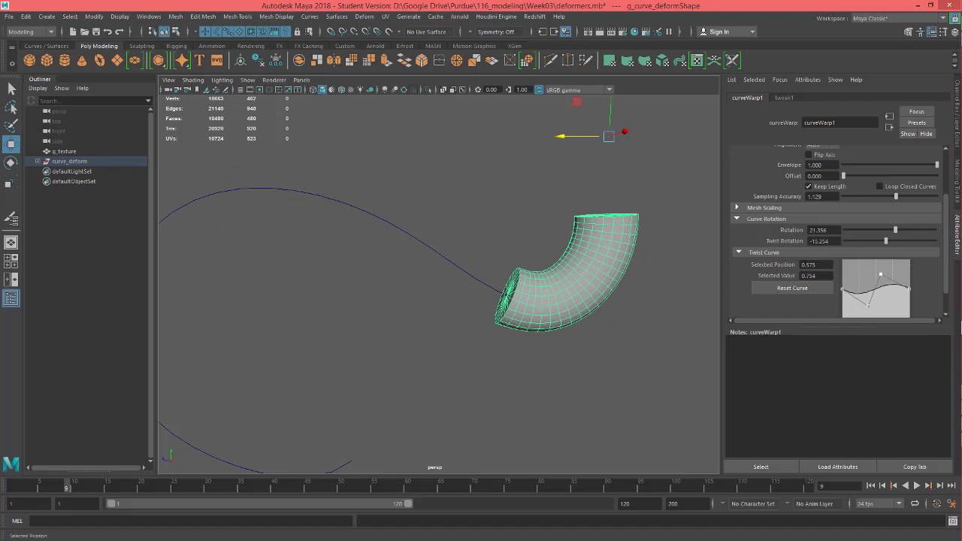
pyautogui.scroll(-2, 800, 277)
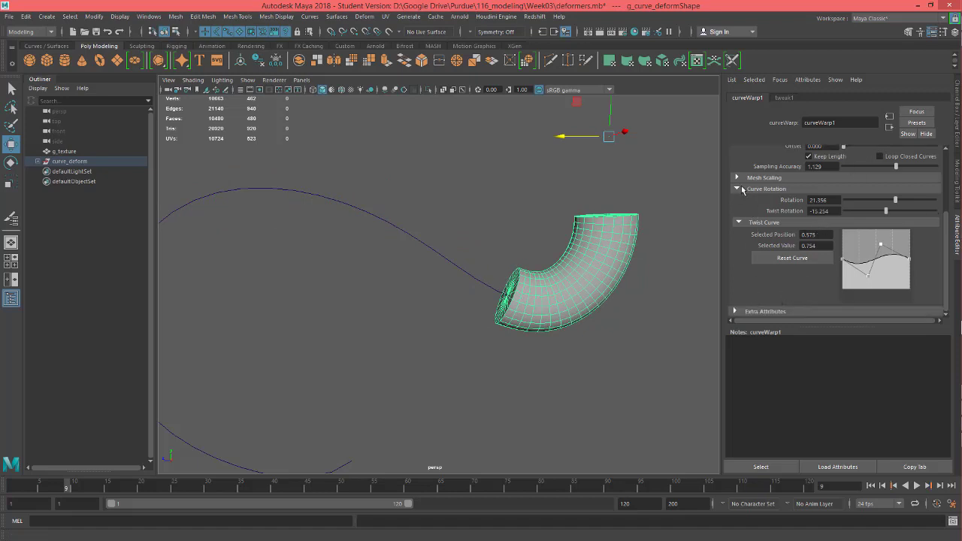
pyautogui.scroll(5, 756, 190)
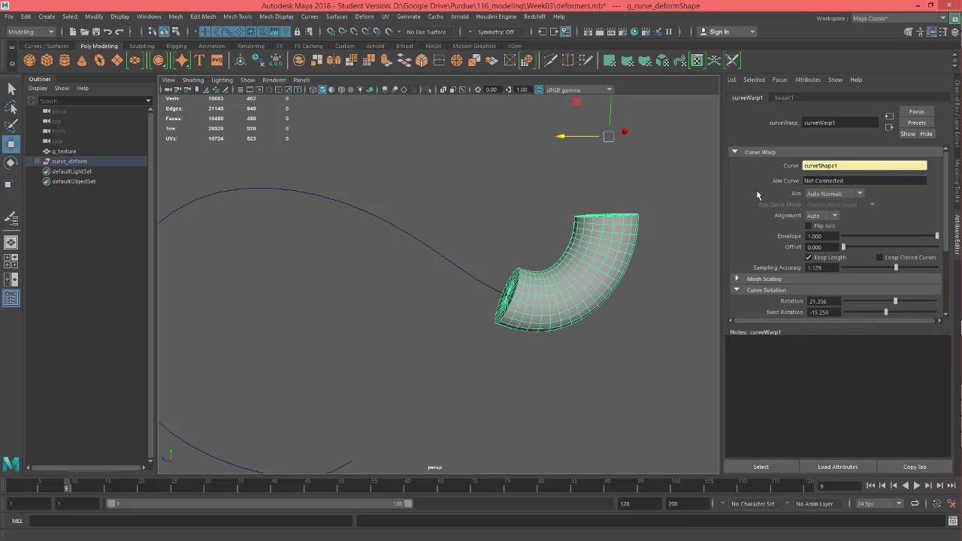
pyautogui.scroll(-5, 743, 189)
# Set Rotation 180 and Twist Rotation 171.864, add a low Twist Curve point, and reset Offset to 0
pyautogui.click(737, 189)
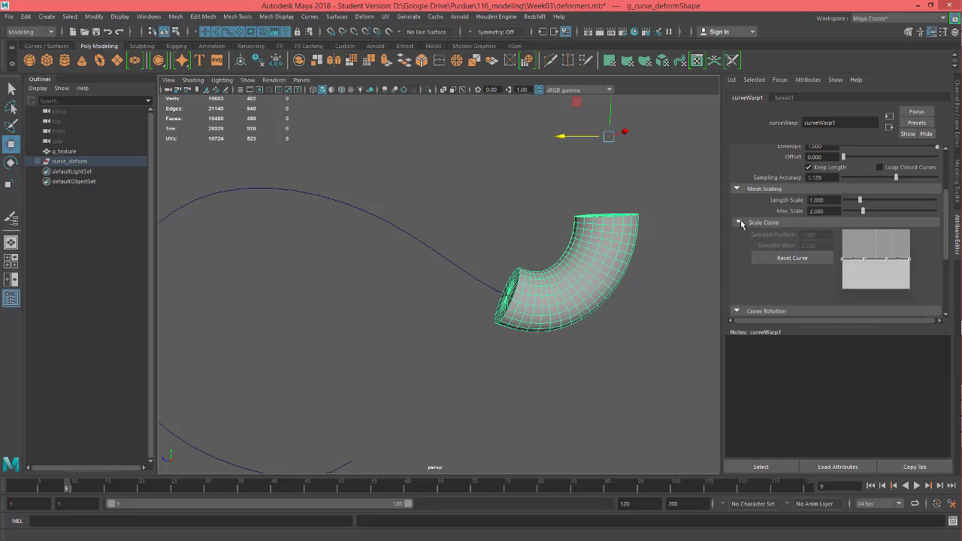
pyautogui.click(740, 222)
pyautogui.scroll(-3, 740, 224)
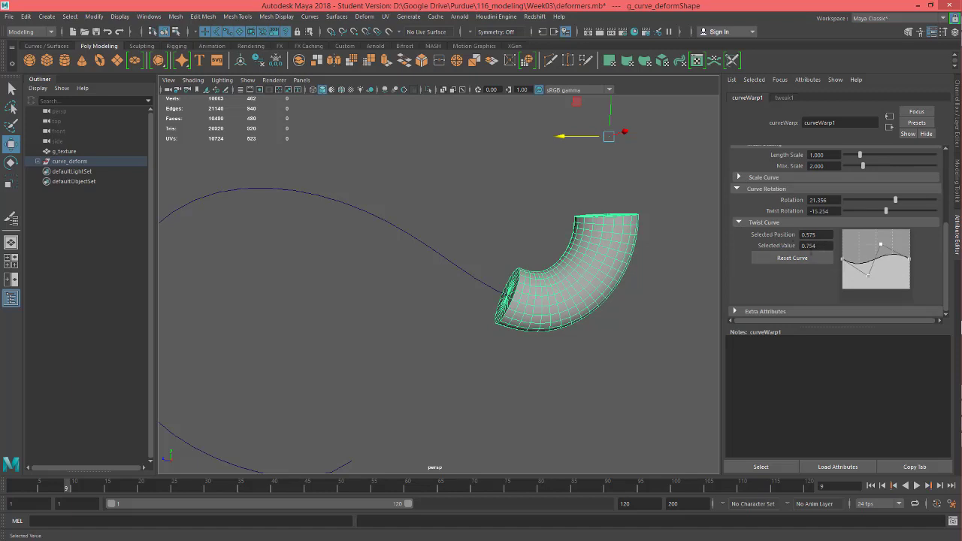
pyautogui.moveTo(898, 201); pyautogui.dragTo(933, 211)
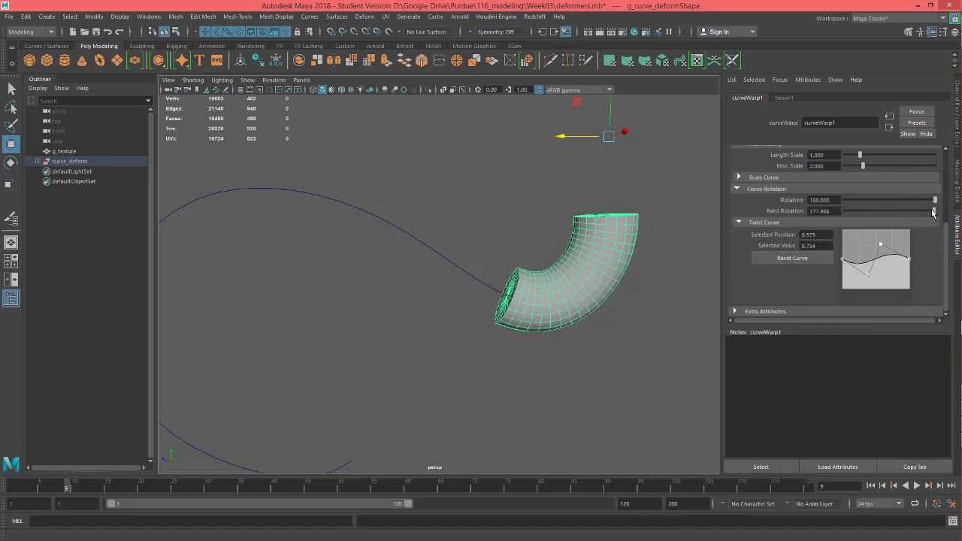
pyautogui.moveTo(881, 245); pyautogui.dragTo(885, 234)
pyautogui.moveTo(870, 274); pyautogui.dragTo(867, 289)
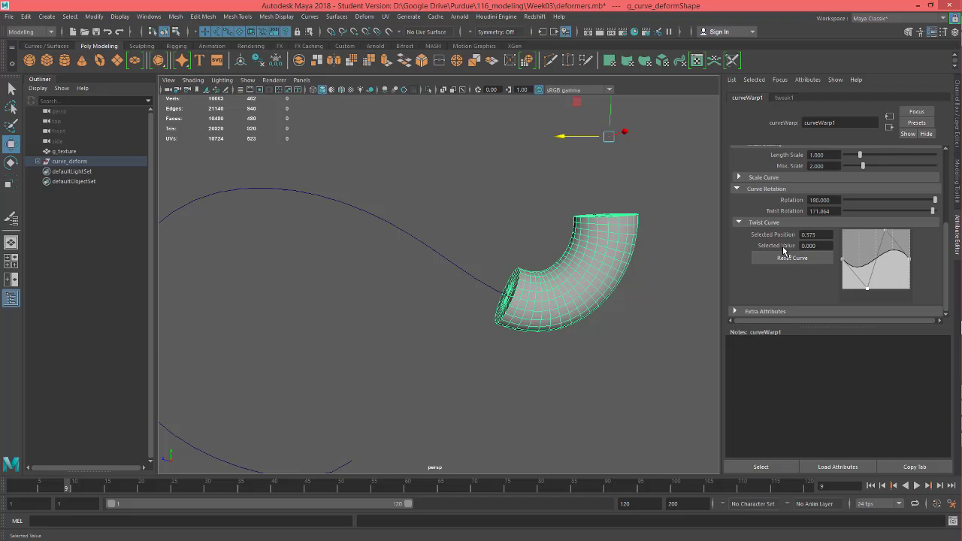
pyautogui.scroll(3, 836, 199)
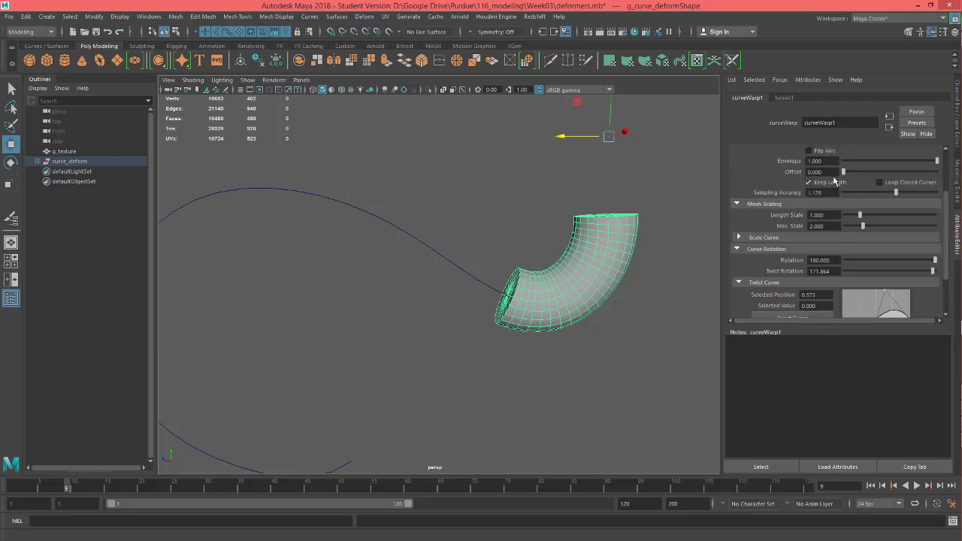
pyautogui.moveTo(849, 174)
pyautogui.mouseDown()
pyautogui.moveTo(875, 174)
pyautogui.moveTo(841, 174)
pyautogui.mouseUp()
pyautogui.scroll(-1, 784, 316)
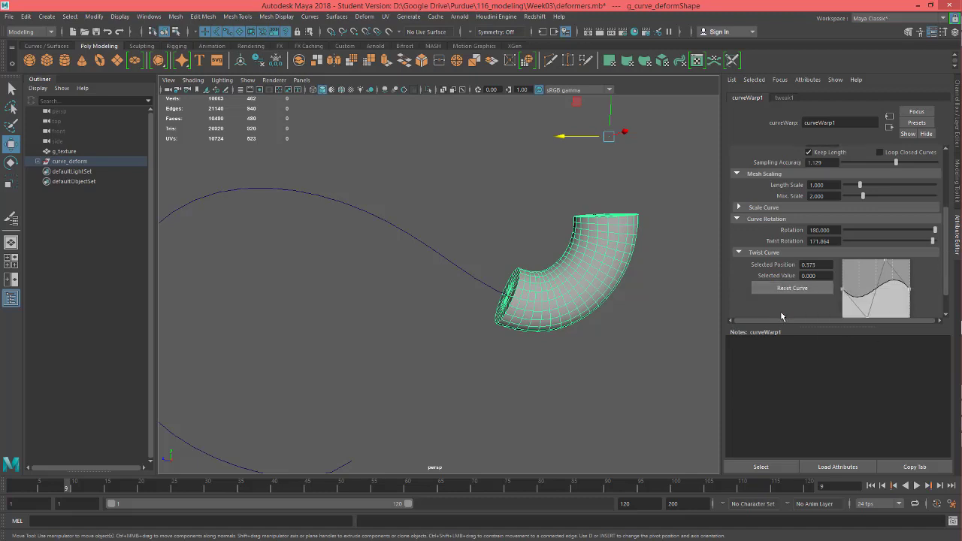
# Expand Scale Curve, raise both end keys and pull a new key down near the end for a flared horn
pyautogui.click(739, 207)
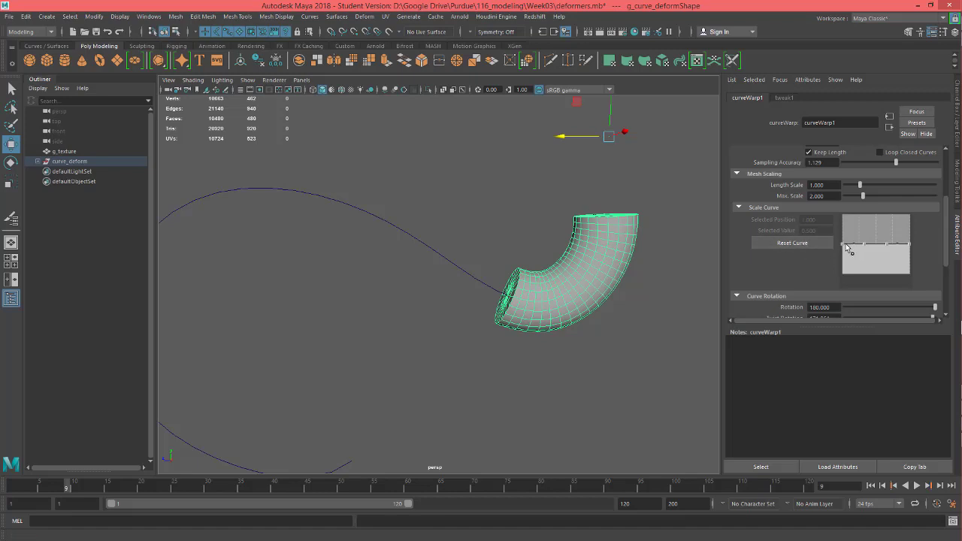
pyautogui.moveTo(843, 249); pyautogui.dragTo(863, 287)
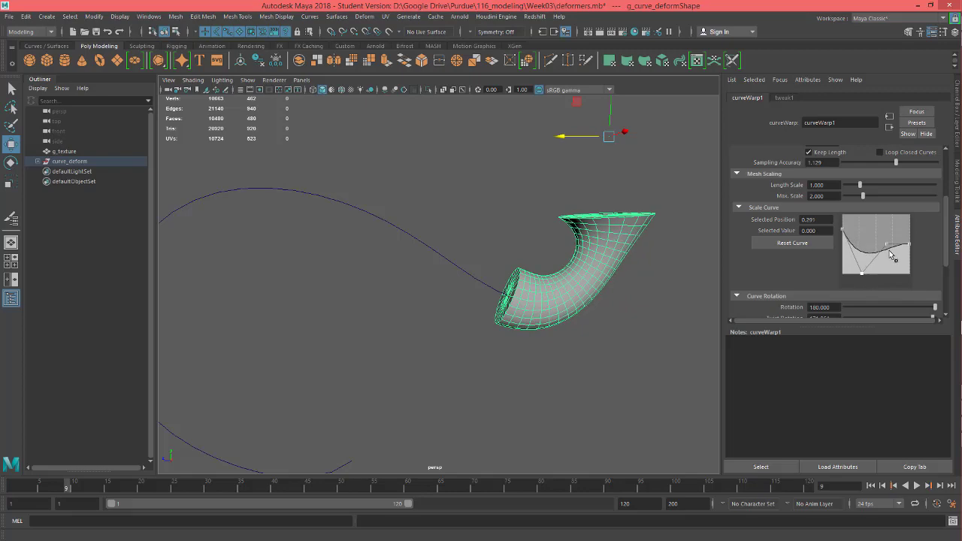
pyautogui.moveTo(910, 245); pyautogui.dragTo(916, 218)
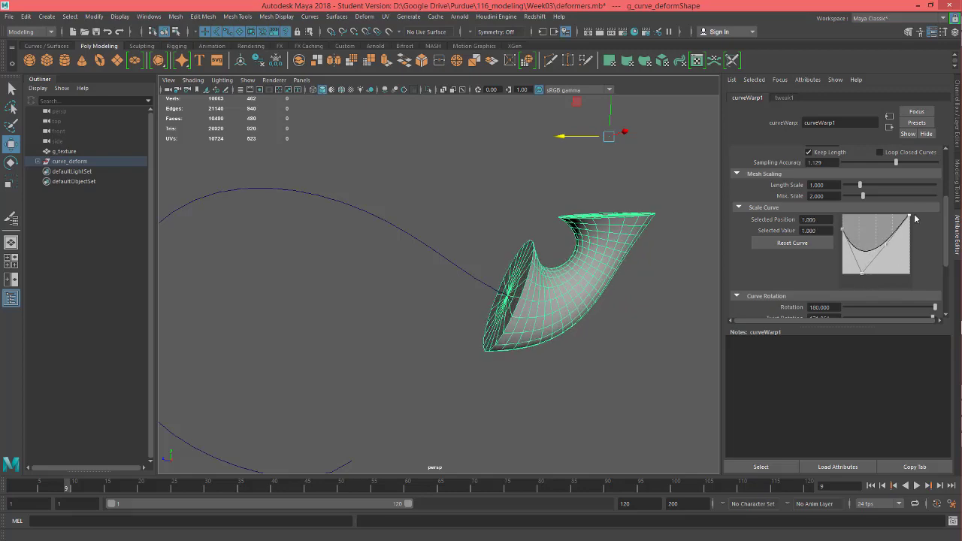
pyautogui.keyDown('alt'); pyautogui.moveTo(677, 301); pyautogui.dragTo(661, 289); pyautogui.keyUp('alt')
pyautogui.moveTo(892, 250); pyautogui.dragTo(891, 273)
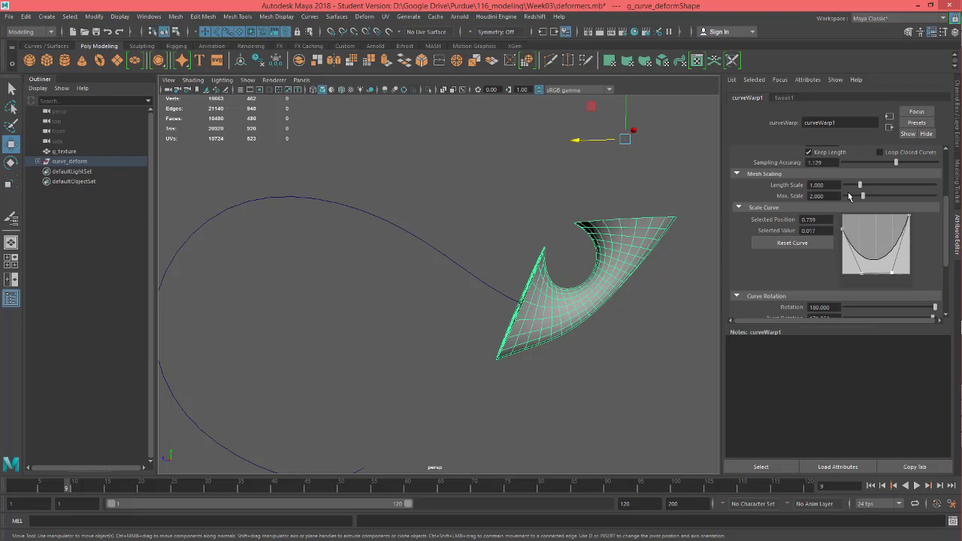
# Set the curveWarp1 Offset to 0.043, sliding the horn back near the curve's start
pyautogui.scroll(3, 865, 182)
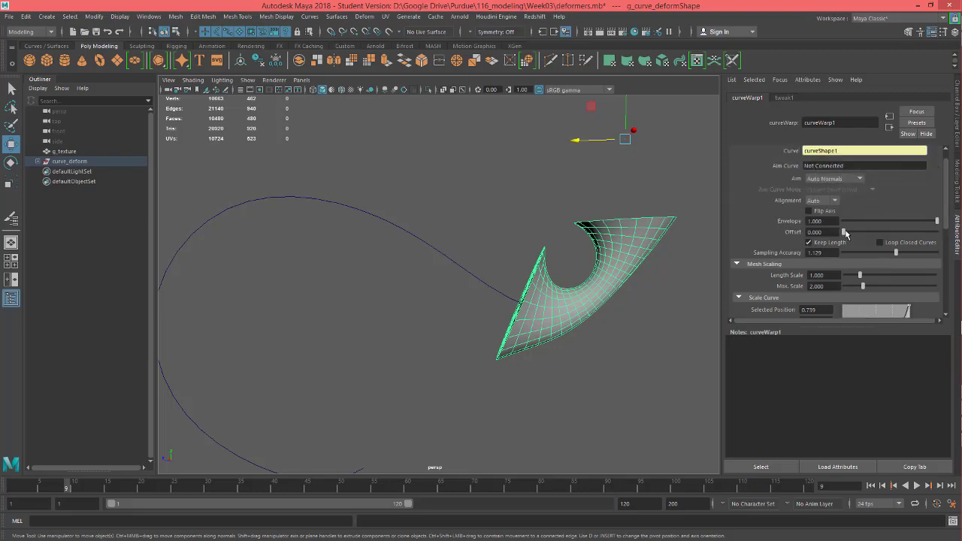
pyautogui.moveTo(845, 234)
pyautogui.mouseDown()
pyautogui.moveTo(921, 237)
pyautogui.moveTo(849, 235)
pyautogui.mouseUp()
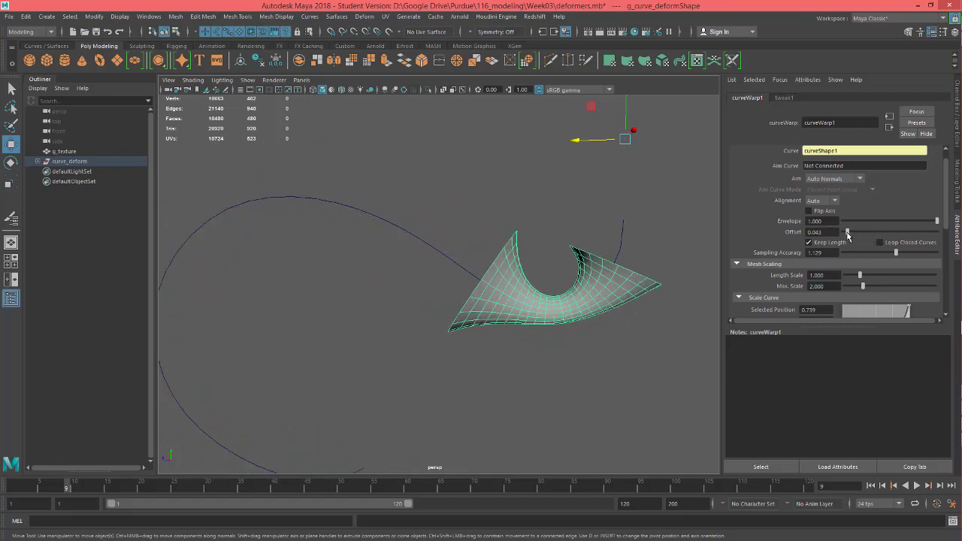
pyautogui.scroll(-5, 946, 216)
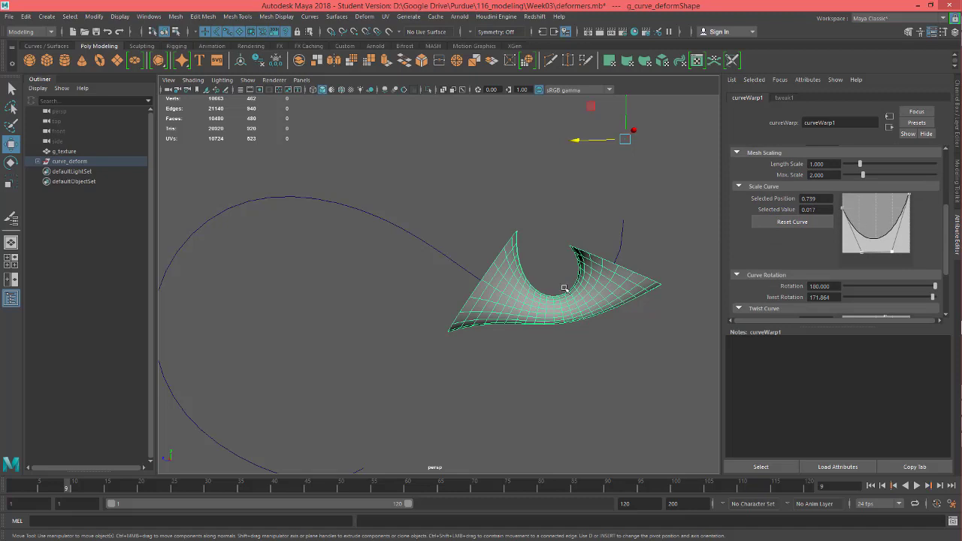
pyautogui.keyDown('alt'); pyautogui.moveTo(614, 344); pyautogui.dragTo(610, 333); pyautogui.keyUp('alt')
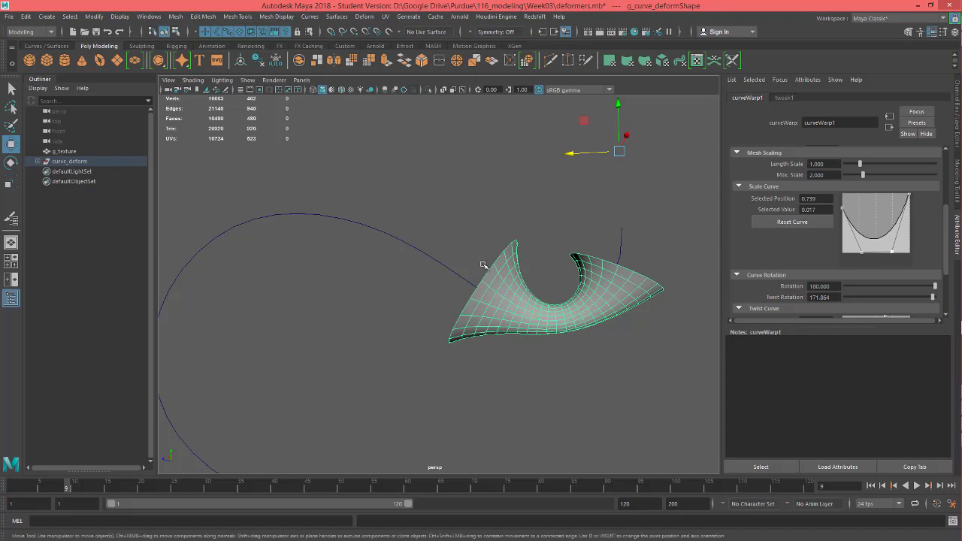
# Drag the Scale Curve's left key down to thin the horn's narrow end
pyautogui.moveTo(843, 207); pyautogui.dragTo(843, 229)
pyautogui.keyDown('alt'); pyautogui.moveTo(640, 298); pyautogui.dragTo(517, 292); pyautogui.keyUp('alt')
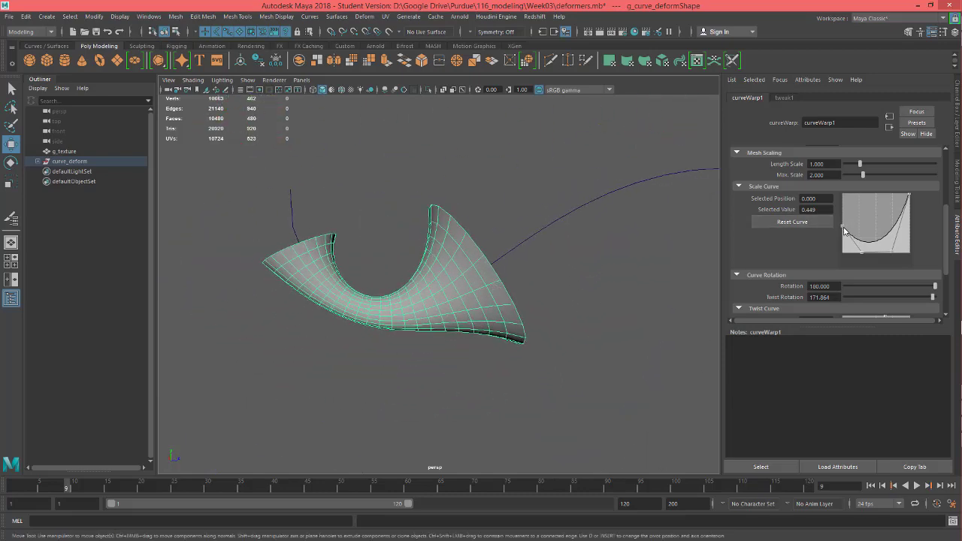
pyautogui.moveTo(843, 227)
pyautogui.mouseDown()
pyautogui.moveTo(846, 249)
pyautogui.moveTo(843, 214)
pyautogui.moveTo(845, 242)
pyautogui.mouseUp()
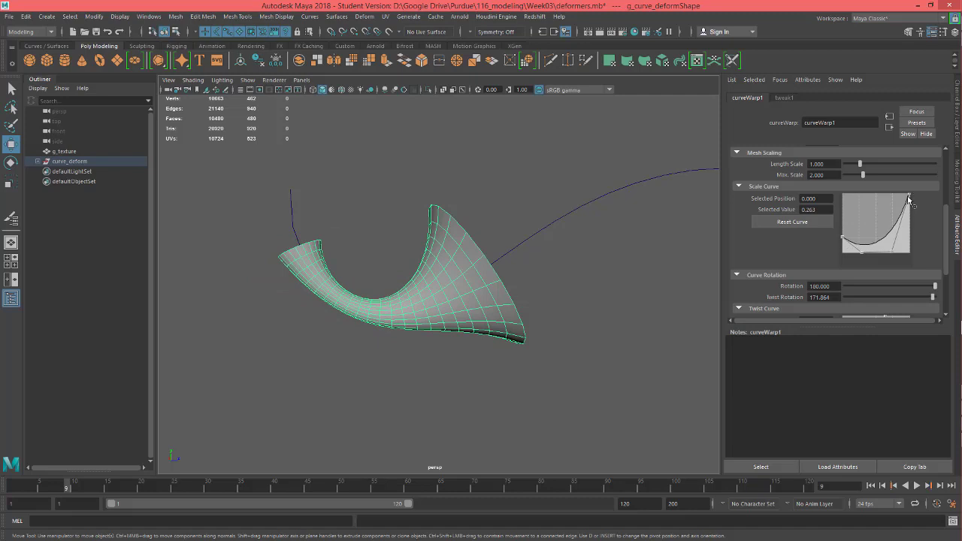
# Try Selected Value 2 on the right key, undo it, then add a key to thicken the horn
pyautogui.moveTo(910, 199)
pyautogui.mouseDown()
pyautogui.moveTo(912, 233)
pyautogui.moveTo(909, 195)
pyautogui.mouseUp()
pyautogui.click(830, 209)
pyautogui.write('2')
pyautogui.press('Return')
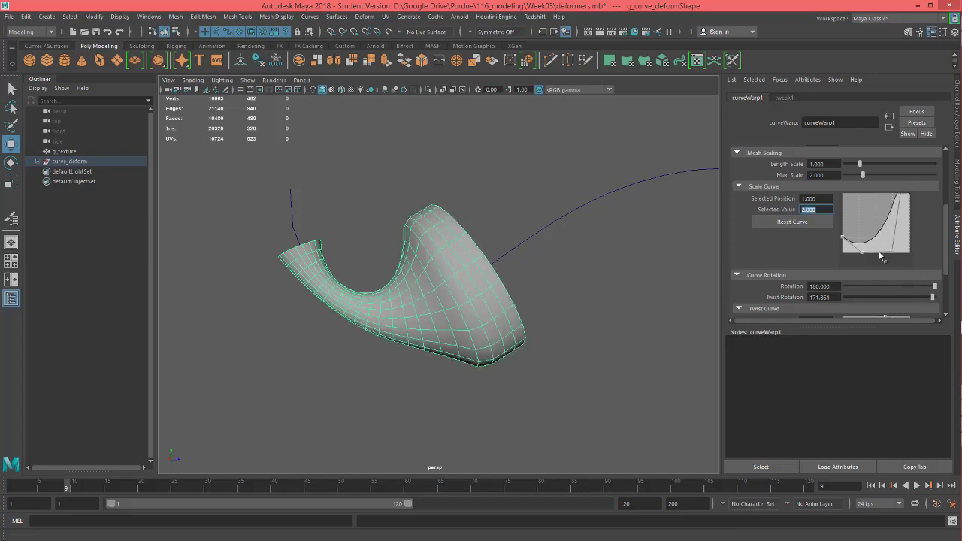
pyautogui.keyDown('alt'); pyautogui.moveTo(709, 273); pyautogui.dragTo(560, 275); pyautogui.keyUp('alt')
pyautogui.hotkey('ctrl', 'z')
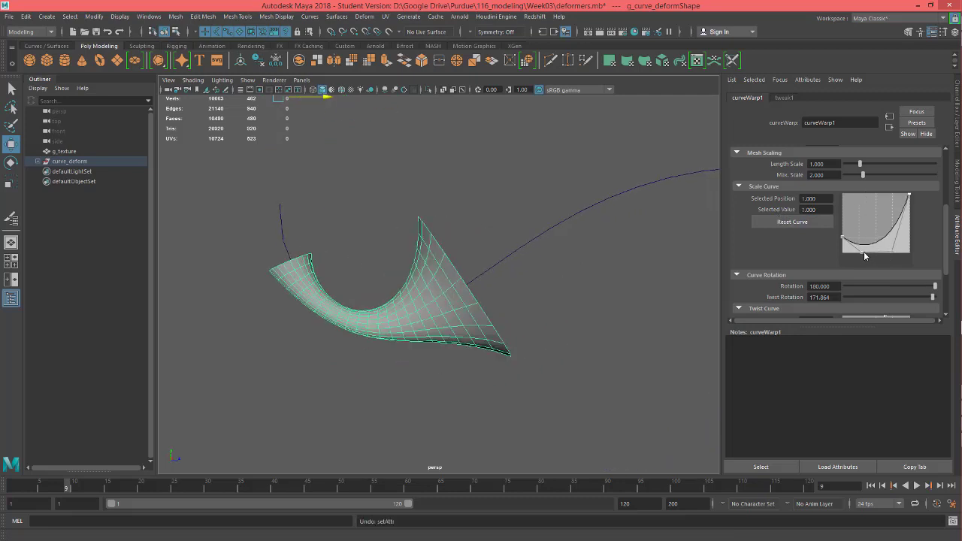
pyautogui.moveTo(864, 256); pyautogui.dragTo(854, 236)
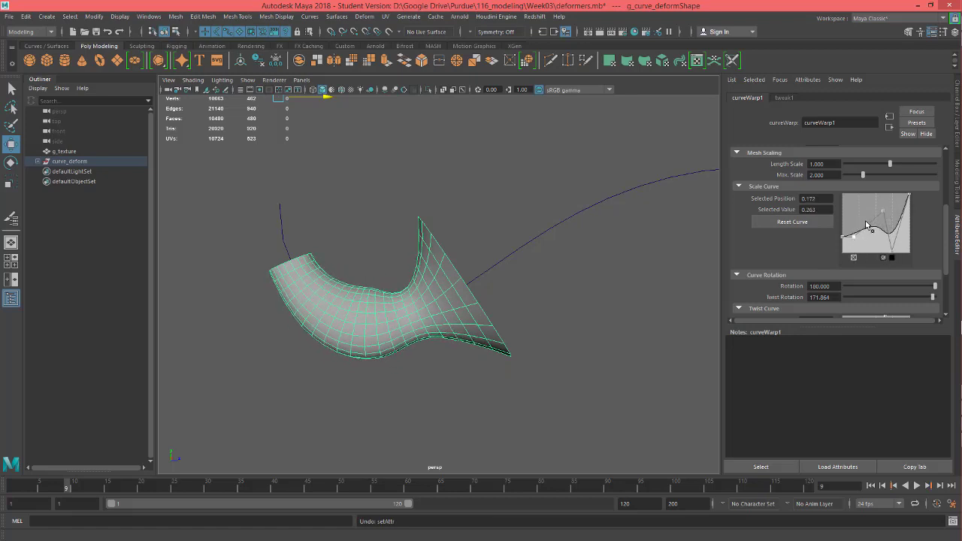
# Add a Scale Curve key around 0.3–0.4 and drag it down to about 0.13 to pinch the middle
pyautogui.click(871, 225)
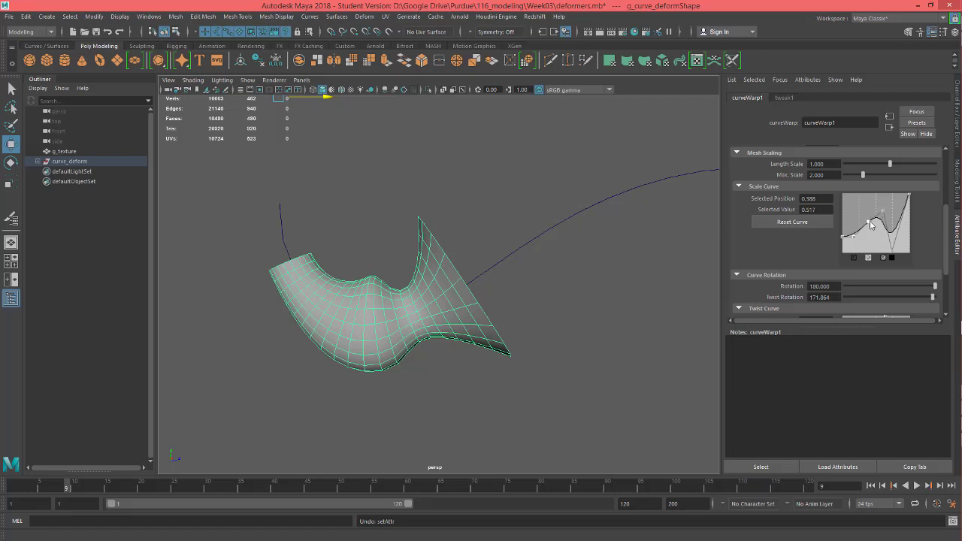
pyautogui.moveTo(871, 226); pyautogui.dragTo(844, 217)
# Raise the Scale Curve's start key to 0.627, reframe the viewport, and adjust the Twist Curve graph
pyautogui.keyDown('alt'); pyautogui.moveTo(522, 268); pyautogui.dragTo(471, 305); pyautogui.keyUp('alt')
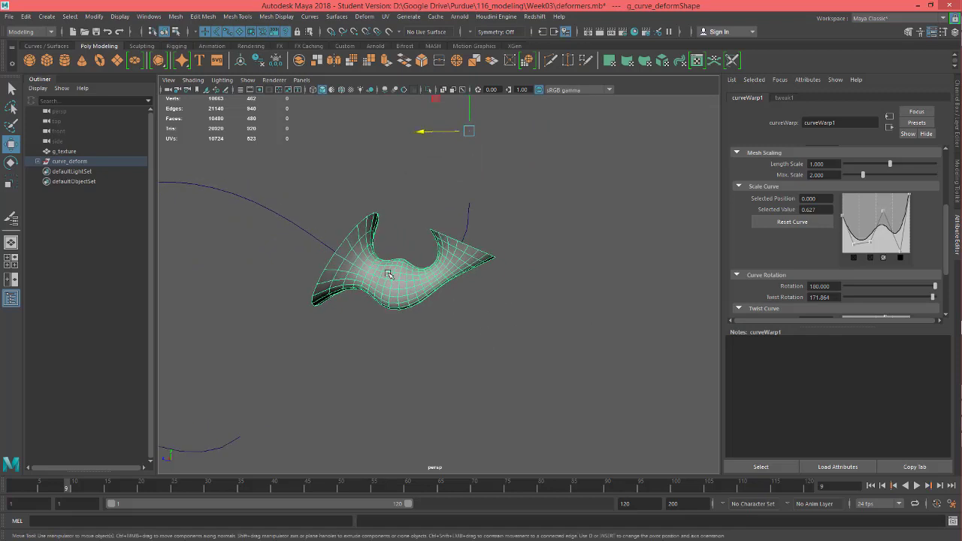
pyautogui.keyDown('alt'); pyautogui.moveTo(420, 332); pyautogui.dragTo(530, 308, button='middle'); pyautogui.keyUp('alt')
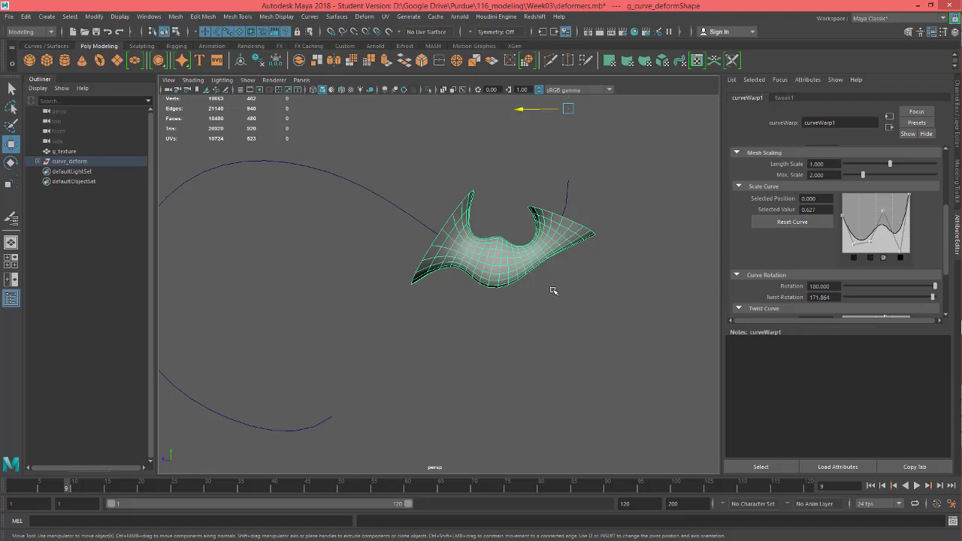
pyautogui.keyDown('alt'); pyautogui.moveTo(554, 291); pyautogui.dragTo(605, 285, button='middle'); pyautogui.keyUp('alt')
pyautogui.keyDown('alt'); pyautogui.moveTo(605, 286); pyautogui.dragTo(525, 315); pyautogui.keyUp('alt')
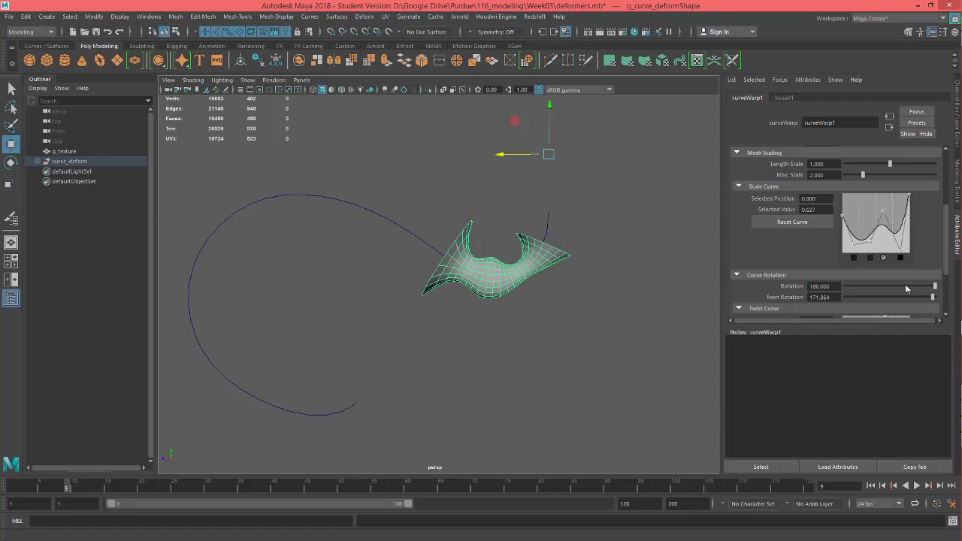
pyautogui.moveTo(947, 273); pyautogui.dragTo(946, 312)
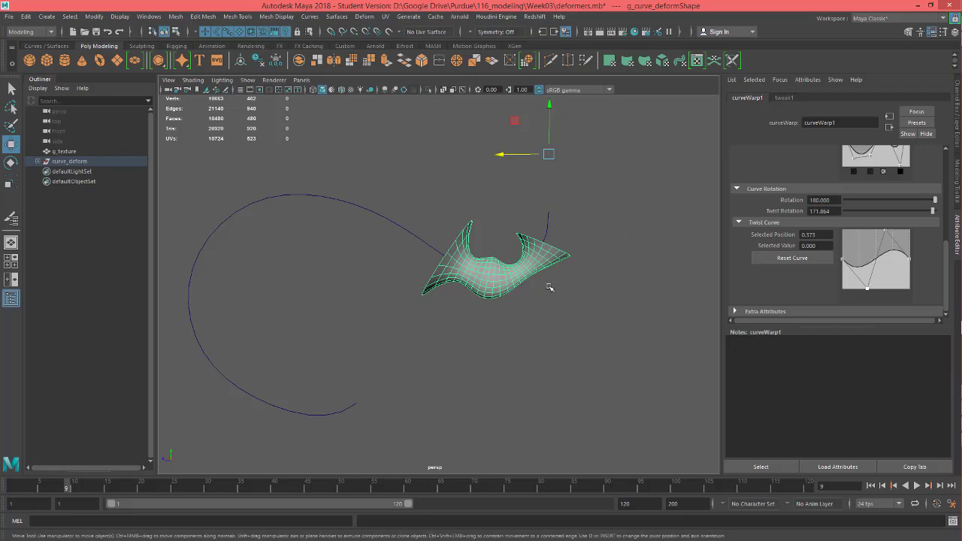
# Raise a Twist Curve graph key, then set Twist Rotation to -143.424 and Rotation to 76.271
pyautogui.keyDown('alt'); pyautogui.moveTo(549, 288); pyautogui.dragTo(303, 227); pyautogui.keyUp('alt')
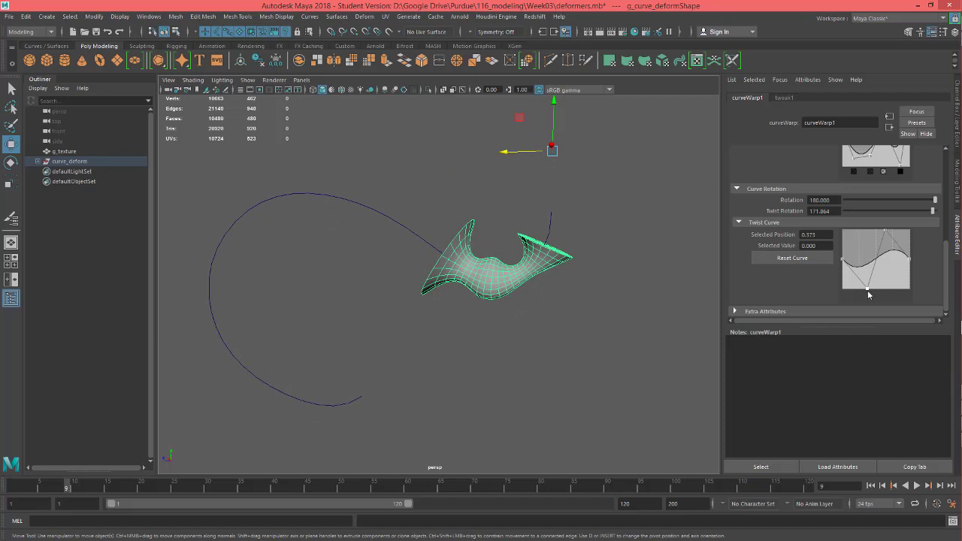
pyautogui.moveTo(867, 291)
pyautogui.mouseDown()
pyautogui.moveTo(867, 259)
pyautogui.moveTo(866, 310)
pyautogui.moveTo(865, 250)
pyautogui.moveTo(885, 236)
pyautogui.moveTo(886, 289)
pyautogui.mouseUp()
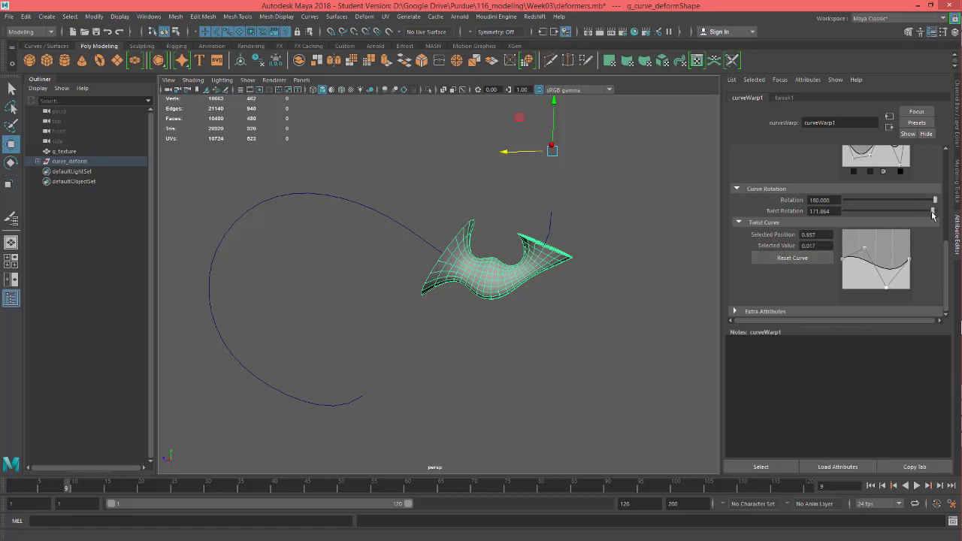
pyautogui.moveTo(933, 214); pyautogui.dragTo(860, 216)
pyautogui.moveTo(932, 198); pyautogui.dragTo(909, 209)
# Set Max Scale 2.203 and Length Scale 1.887, raise Sampling Accuracy to 1.925, and adjust Offset
pyautogui.scroll(5, 780, 182)
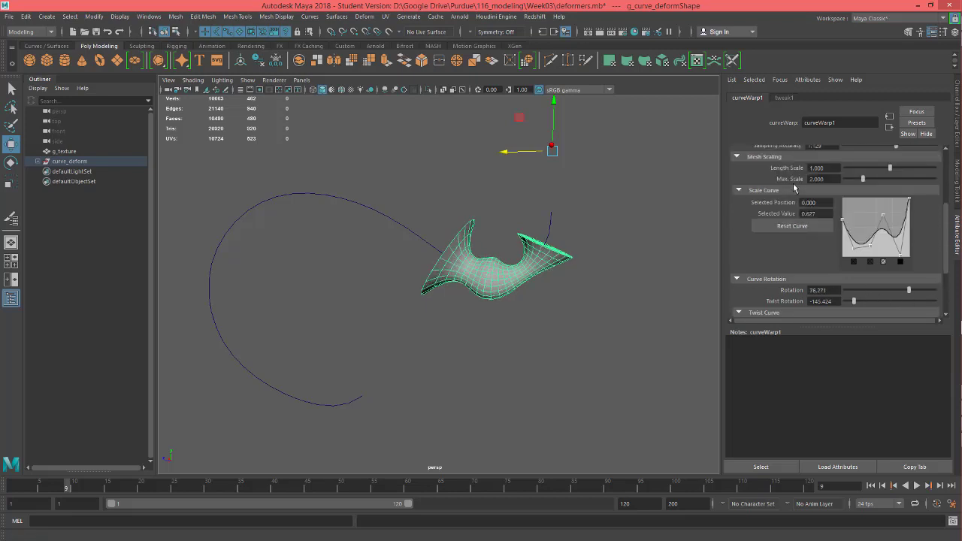
pyautogui.moveTo(872, 238); pyautogui.dragTo(933, 207)
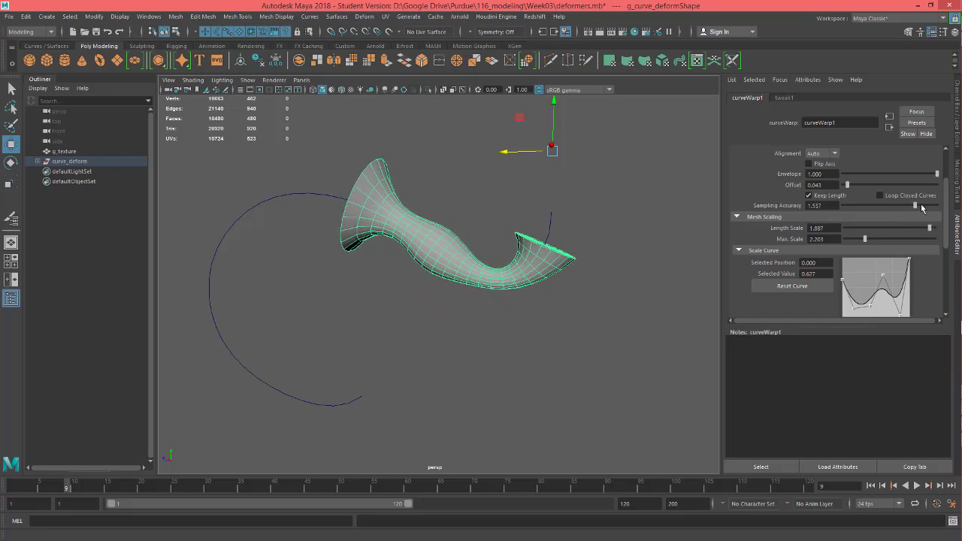
pyautogui.moveTo(848, 185); pyautogui.dragTo(827, 198)
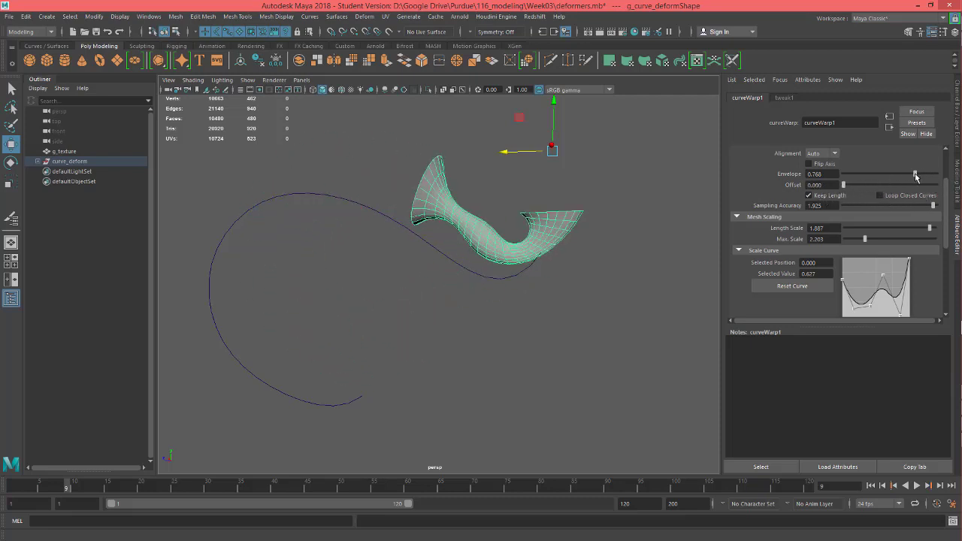
# Return curveWarp1 Envelope to 1.000 so the horn fully follows the curve's bend
pyautogui.moveTo(916, 176); pyautogui.dragTo(952, 175)
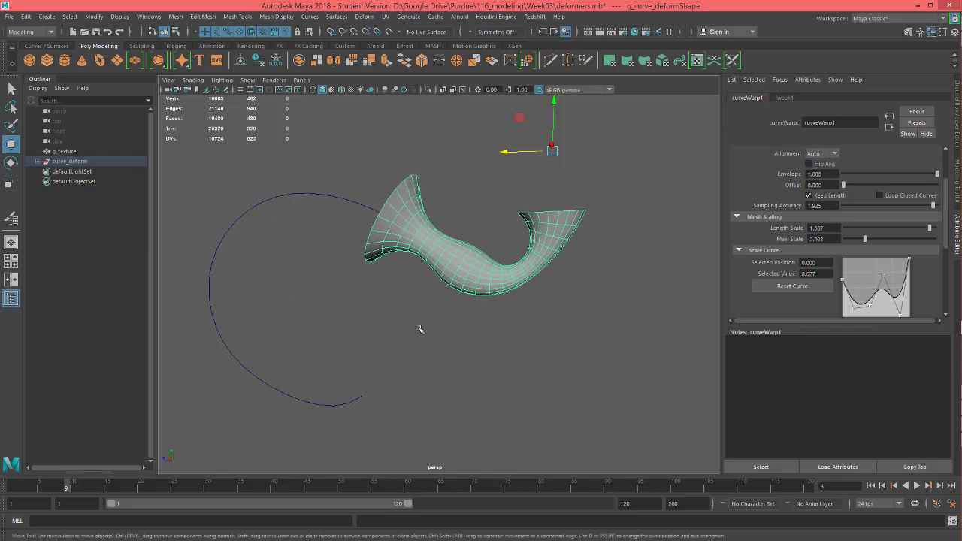
pyautogui.keyDown('alt'); pyautogui.moveTo(418, 329); pyautogui.dragTo(535, 399); pyautogui.keyUp('alt')
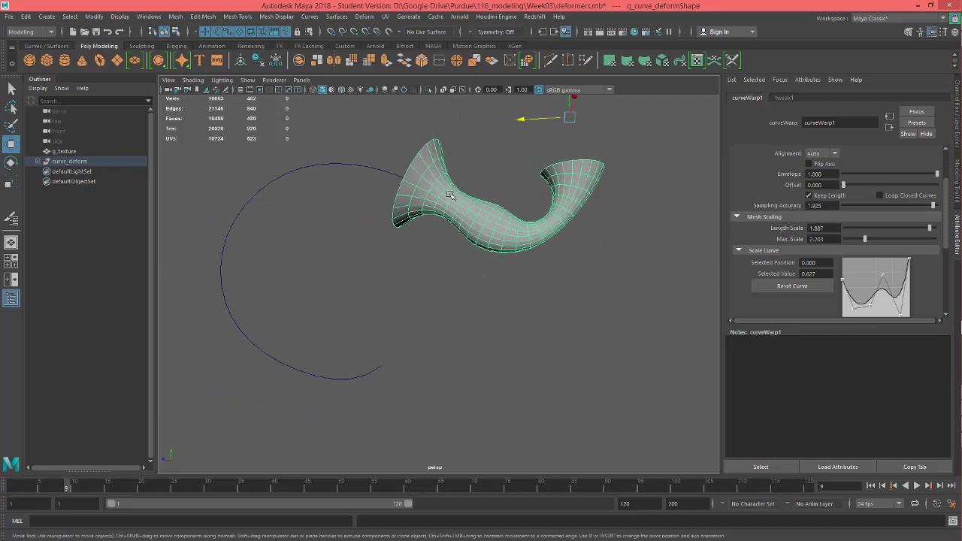
# Show the Deform menu's deformer list with the Curve Warp entry
pyautogui.click(365, 18)
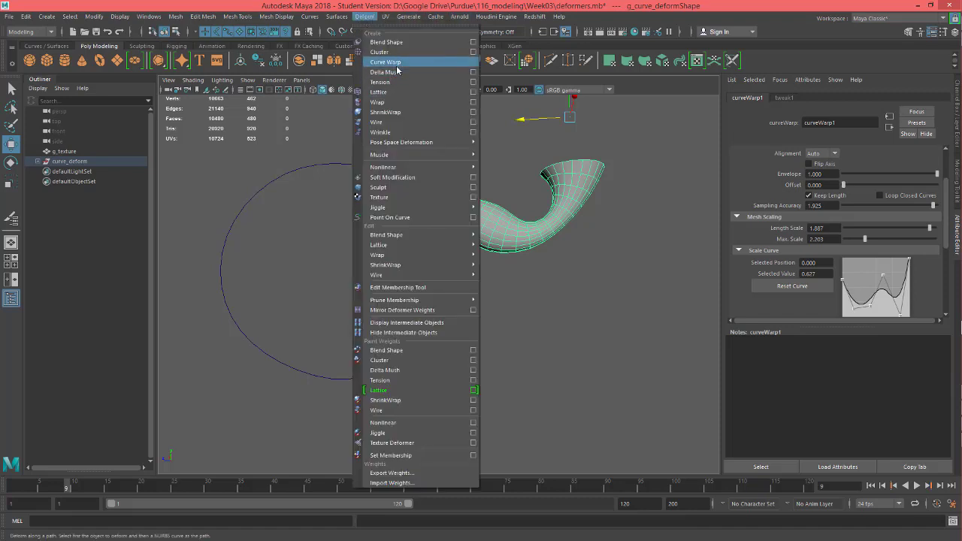
pyautogui.moveTo(309, 16)
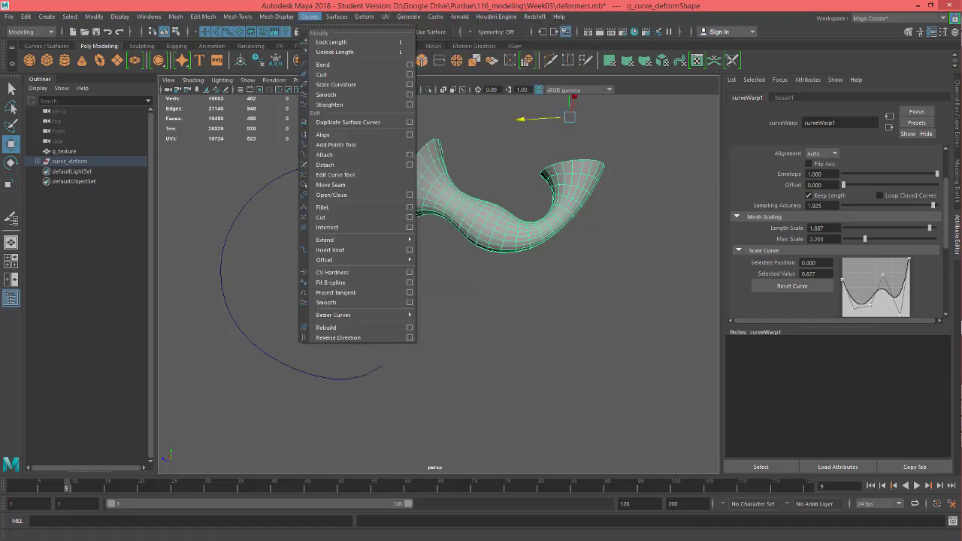